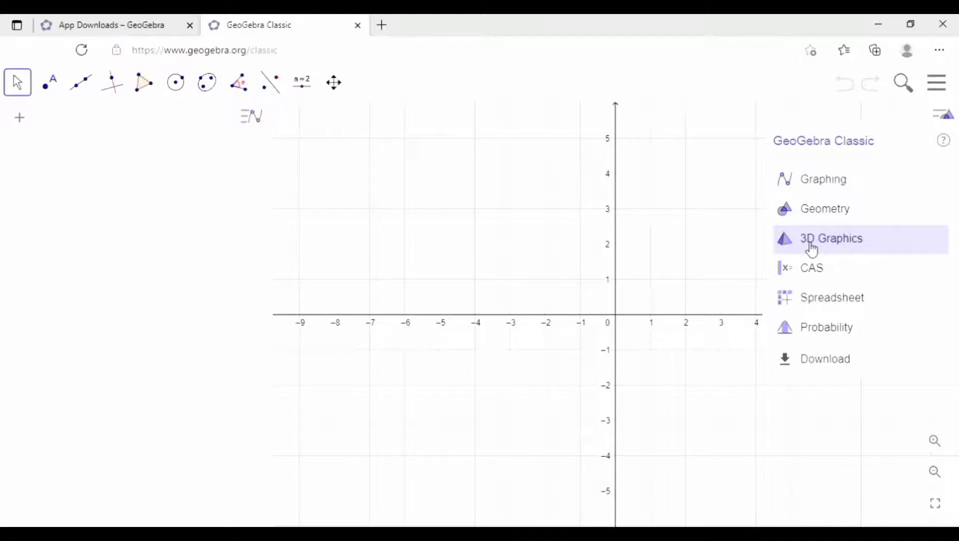
Step: Open the 3D Graphics perspective and create a cube whose base edge runs from (0, 0, 0) to (2, 0, 0)
{"action": "left_click", "coordinate": [812, 249]}
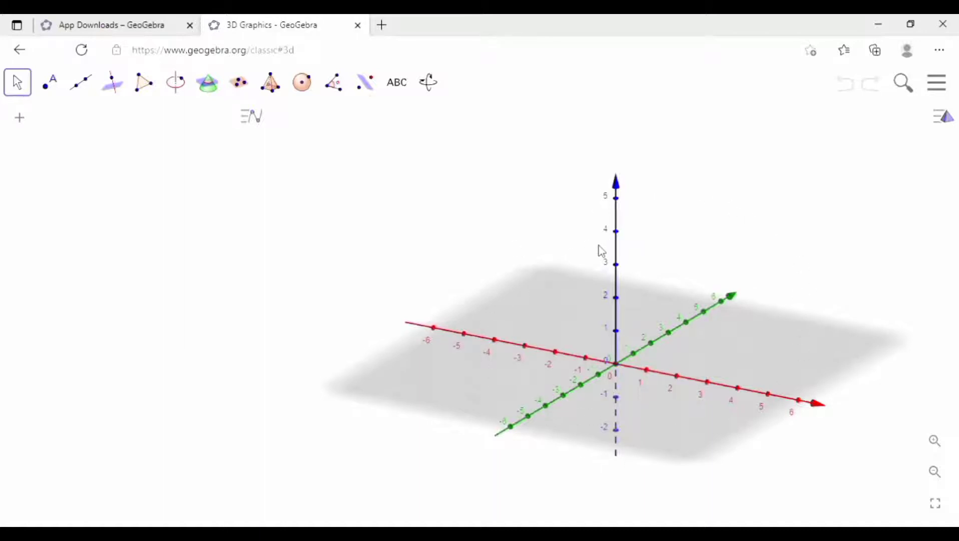
{"action": "left_click", "coordinate": [141, 95]}
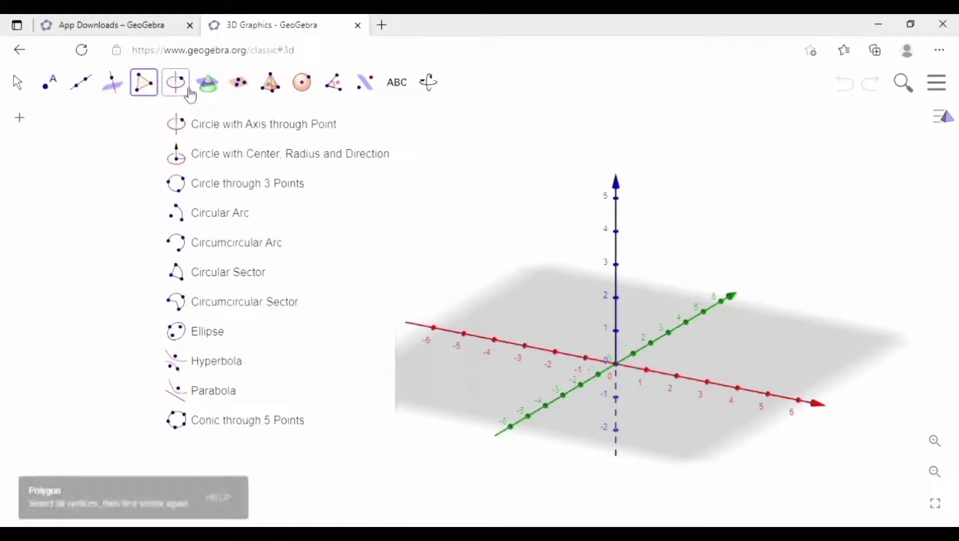
{"action": "left_click", "coordinate": [273, 124]}
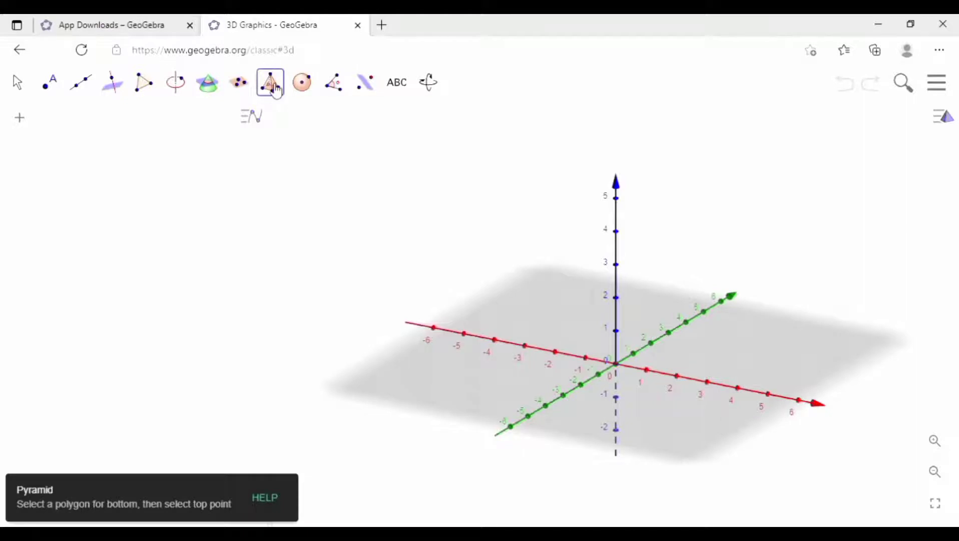
{"action": "mouse_move", "coordinate": [272, 89]}
{"action": "left_click", "coordinate": [293, 341]}
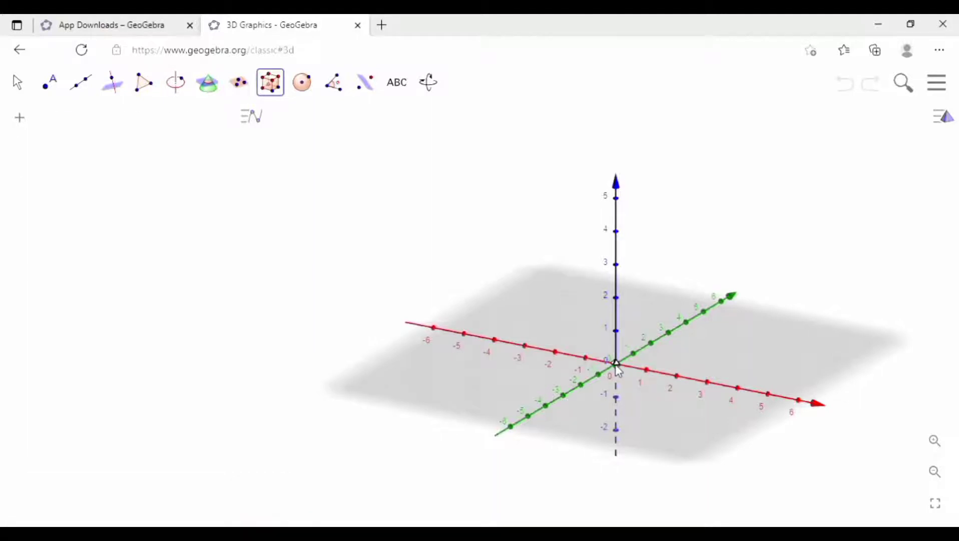
{"action": "left_click", "coordinate": [617, 365]}
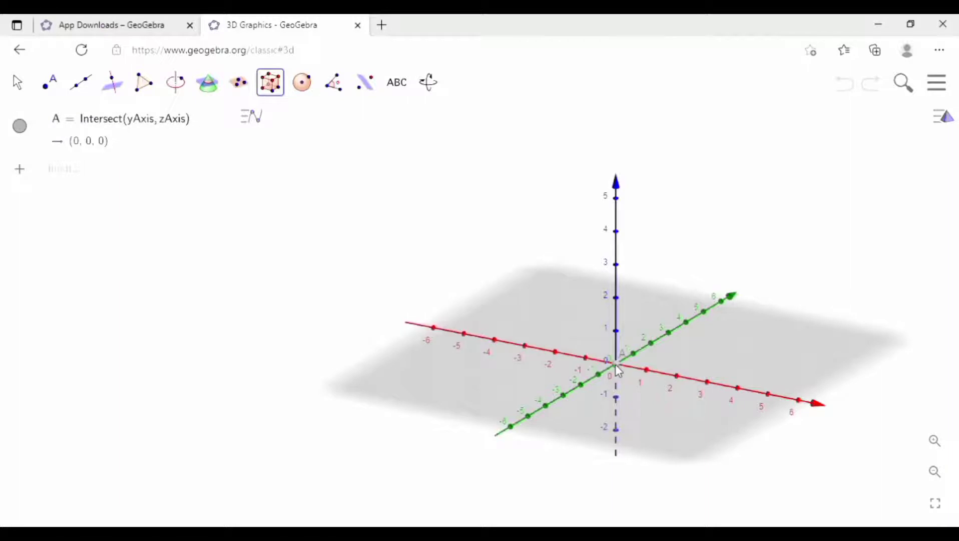
{"action": "left_click", "coordinate": [677, 375]}
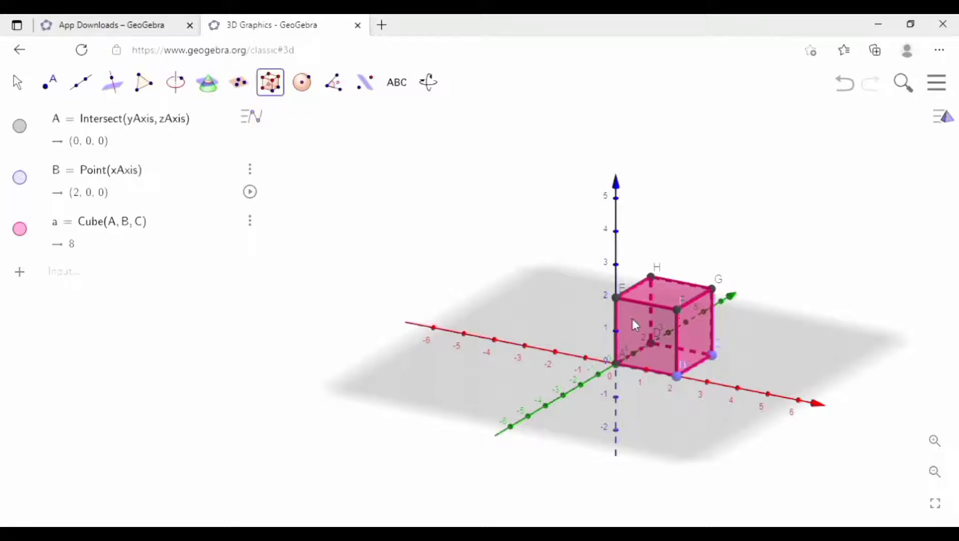
Step: Draw the cube's space diagonal as a segment from vertex C to vertex E, and hide the horizontal plane
{"action": "left_click", "coordinate": [86, 95]}
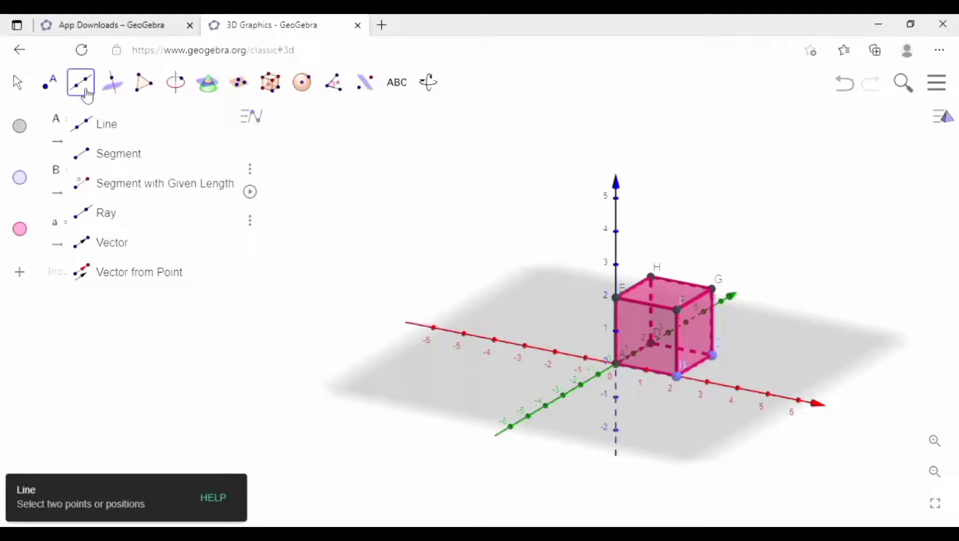
{"action": "left_click", "coordinate": [114, 153]}
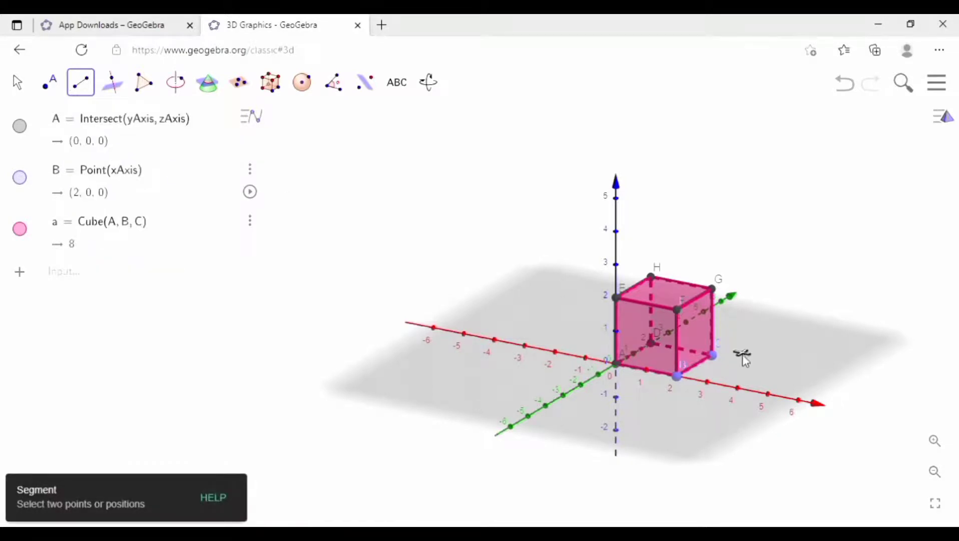
{"action": "left_click", "coordinate": [713, 356]}
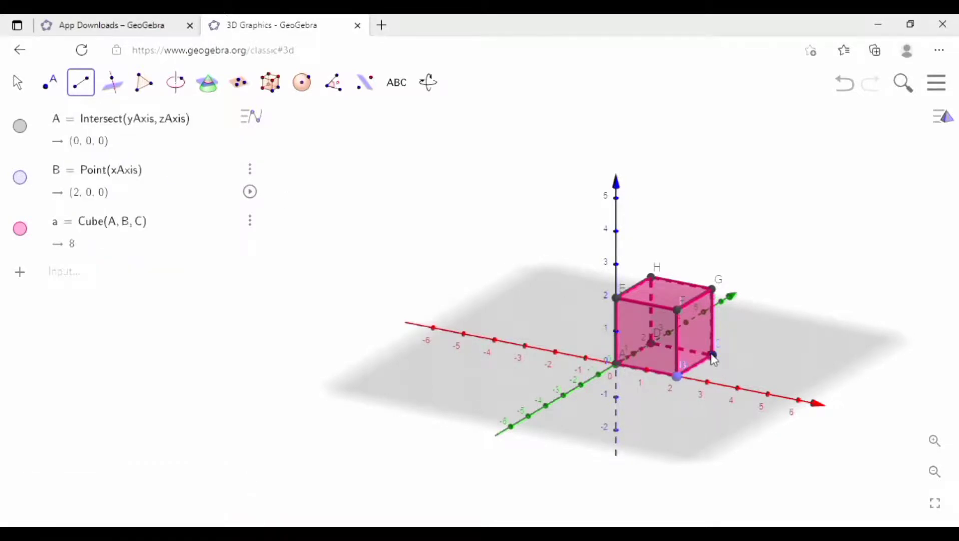
{"action": "left_click", "coordinate": [618, 299]}
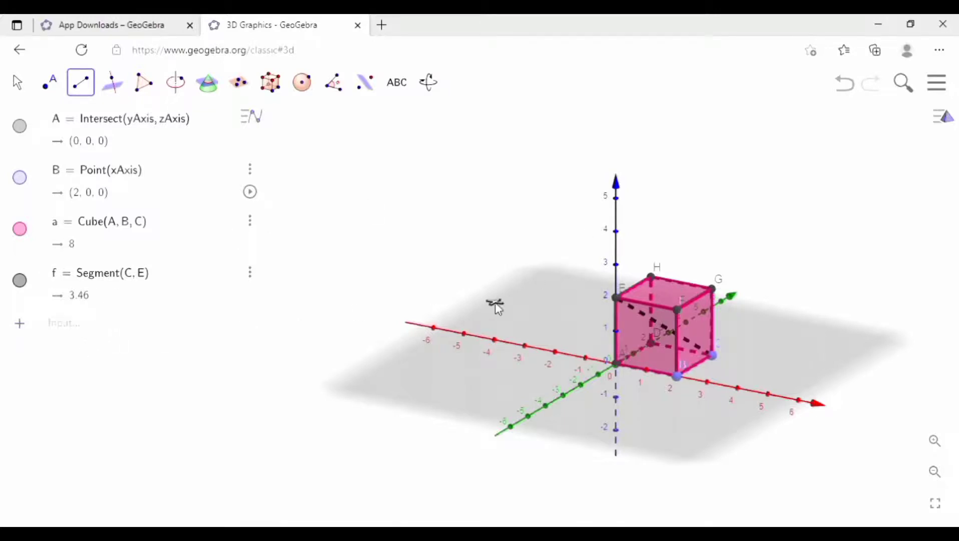
{"action": "right_click", "coordinate": [509, 281]}
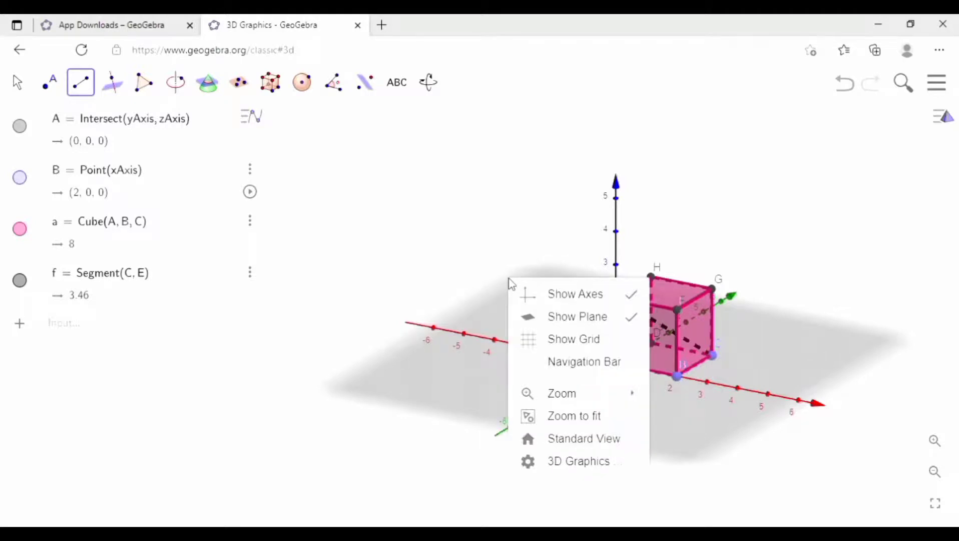
{"action": "left_click", "coordinate": [551, 317]}
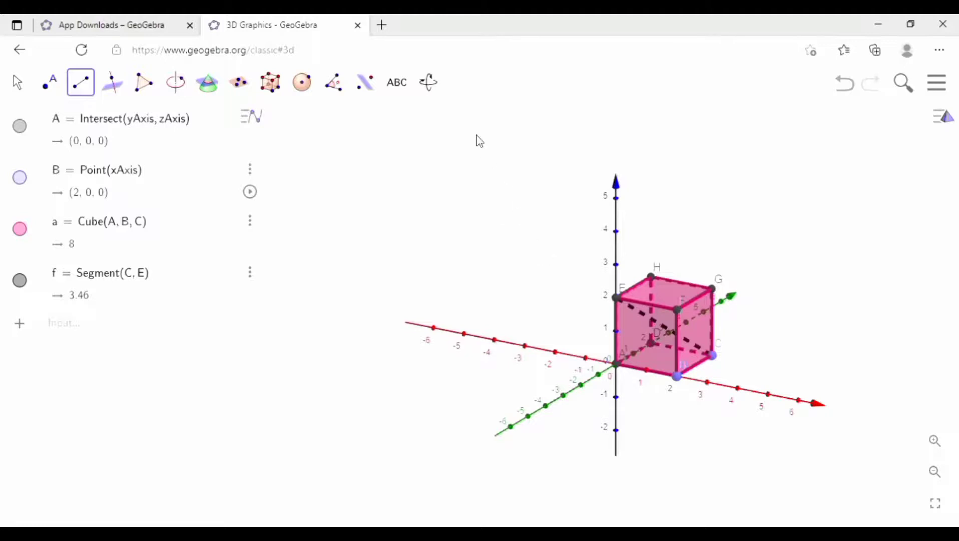
Step: Examine the cube and its diagonal CE from a shifted and slightly rotated viewpoint
{"action": "left_click", "coordinate": [428, 83]}
{"action": "left_click", "coordinate": [460, 153]}
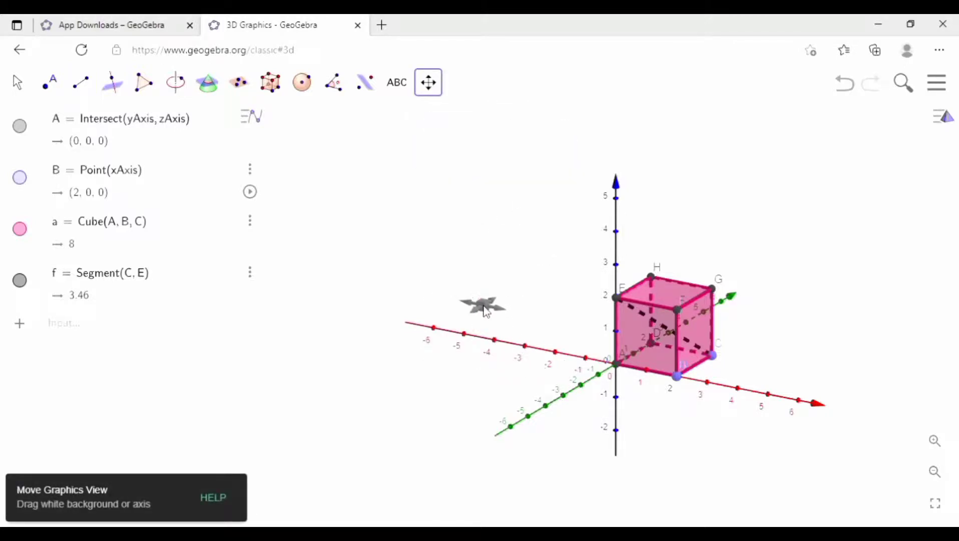
{"action": "left_click_drag", "start_coordinate": [484, 307], "coordinate": [362, 267]}
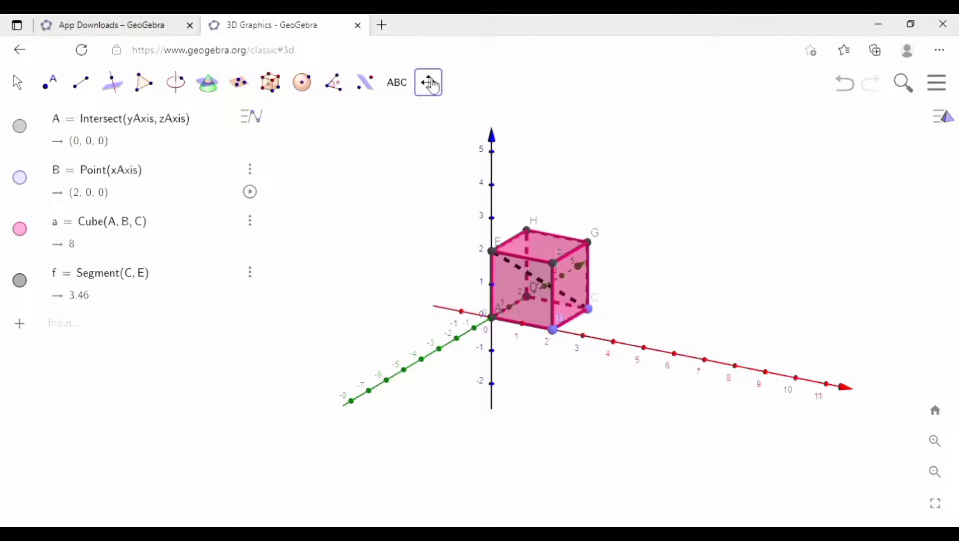
{"action": "left_click", "coordinate": [428, 82]}
{"action": "left_click", "coordinate": [457, 130]}
{"action": "left_click_drag", "start_coordinate": [428, 268], "coordinate": [468, 255]}
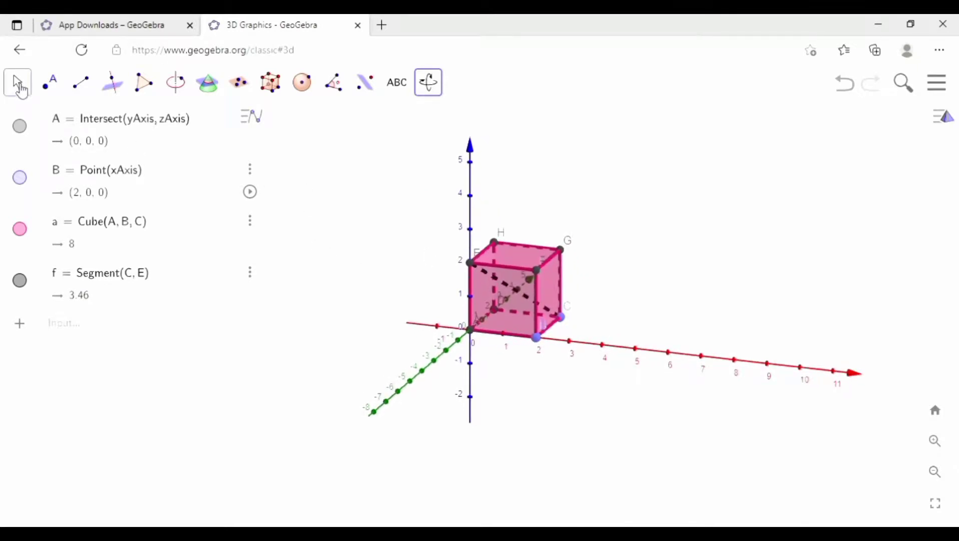
{"action": "left_click", "coordinate": [20, 88]}
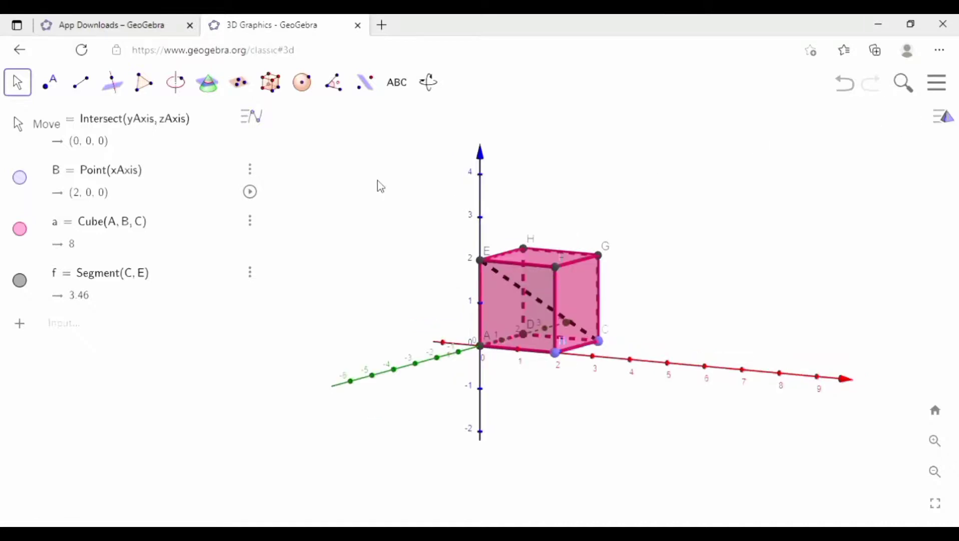
{"action": "left_click", "coordinate": [18, 83]}
Step: Show the CAS view alongside the Algebra and 3D Graphics views
{"action": "left_click", "coordinate": [950, 85]}
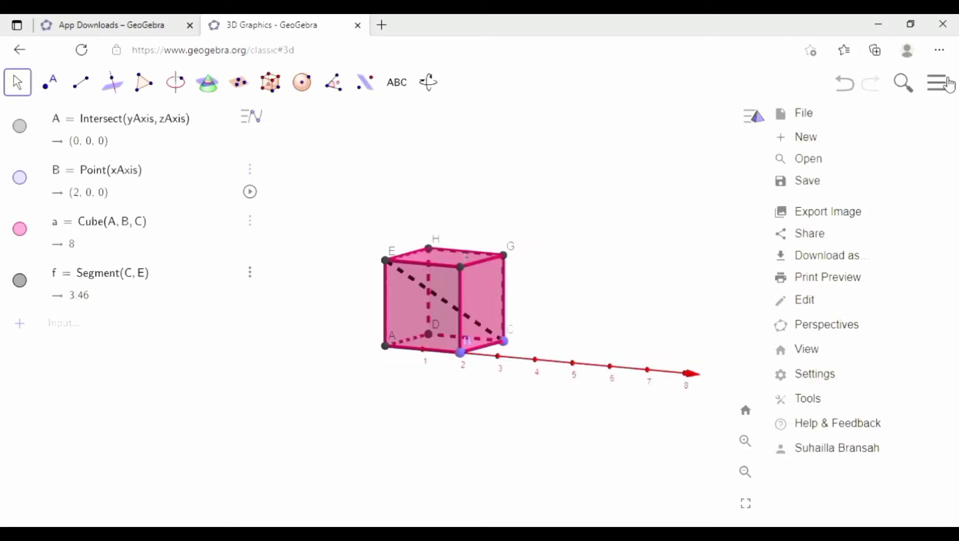
{"action": "left_click", "coordinate": [812, 353]}
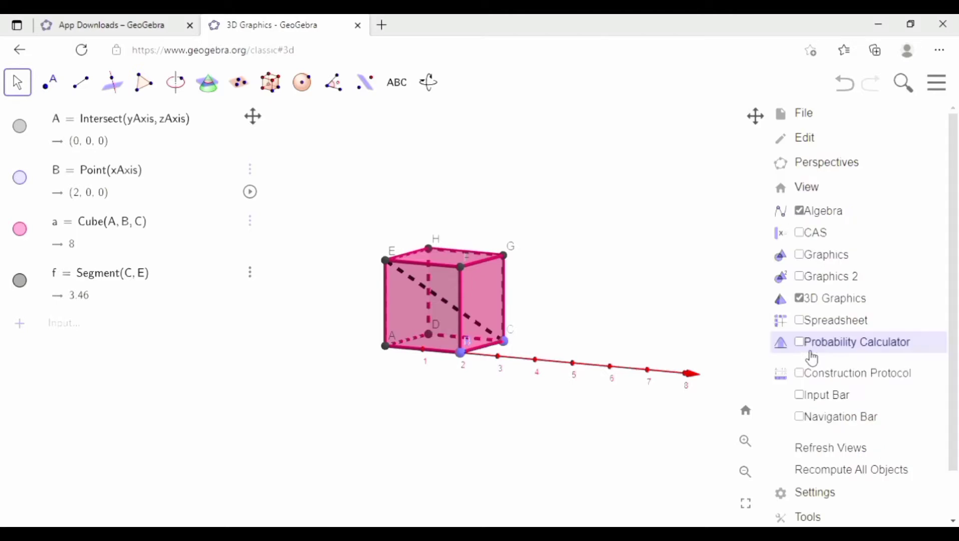
{"action": "left_click", "coordinate": [826, 241]}
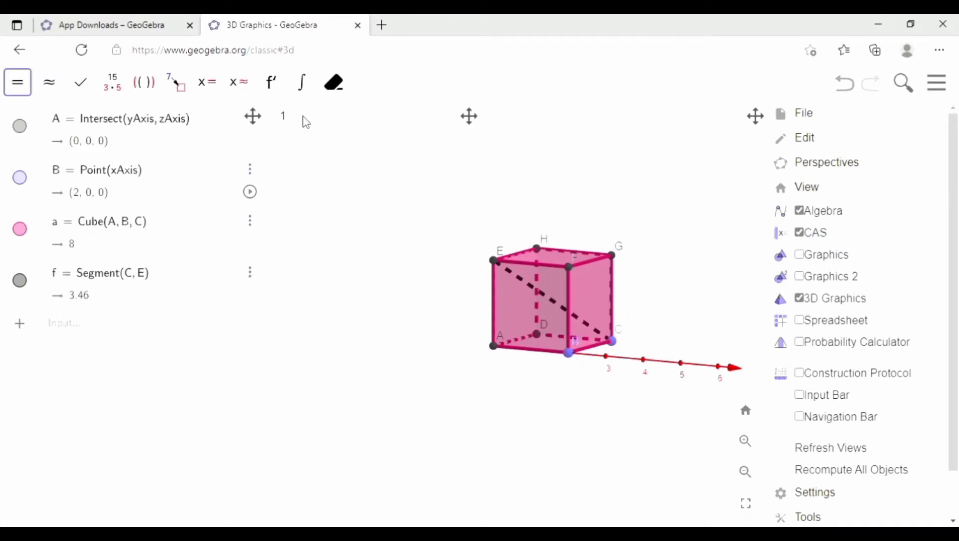
Step: Compute the exact length between vertices C and E in the first CAS row with Distance(C, E)
{"action": "left_click", "coordinate": [321, 121]}
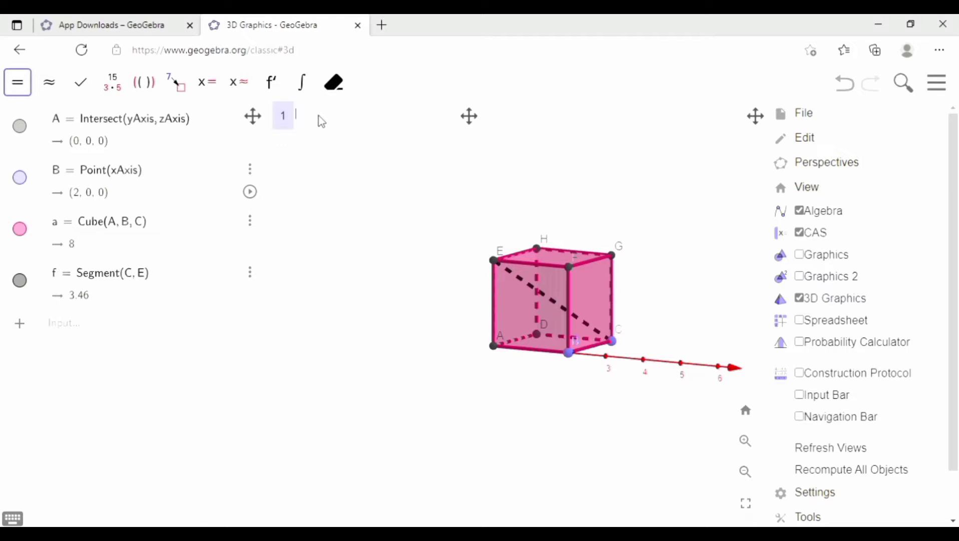
{"action": "type", "text": "disn"}
{"action": "key", "text": "BackSpace"}
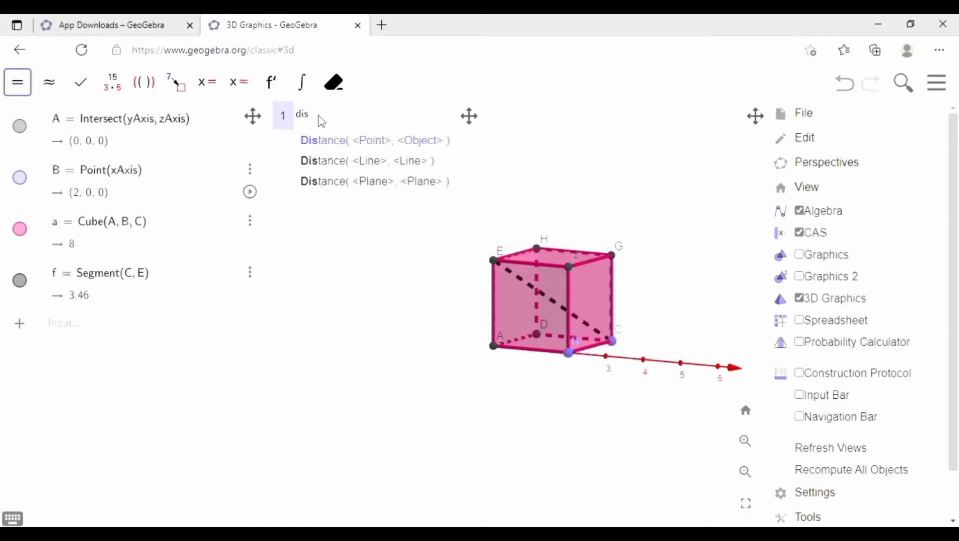
{"action": "left_click", "coordinate": [374, 146]}
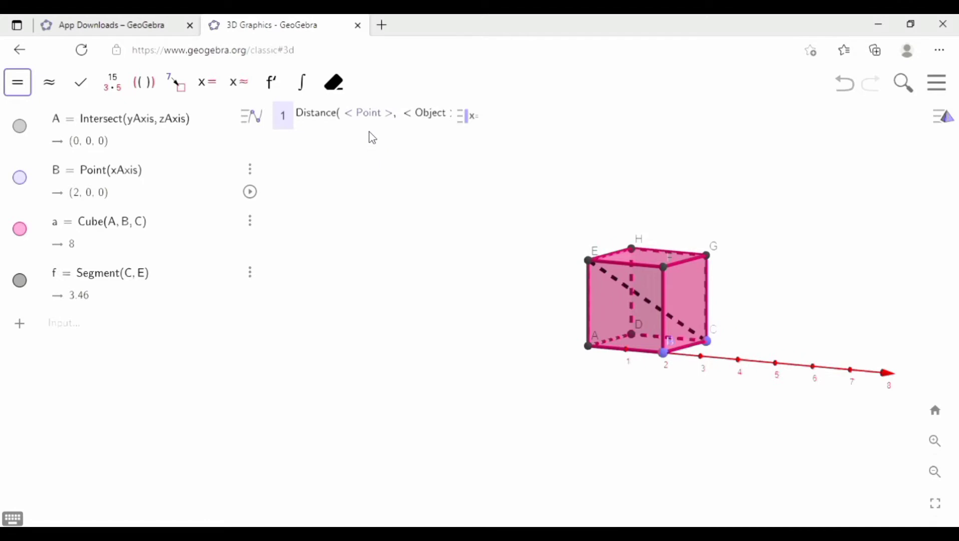
{"action": "key", "text": "Return"}
{"action": "left_click", "coordinate": [369, 112]}
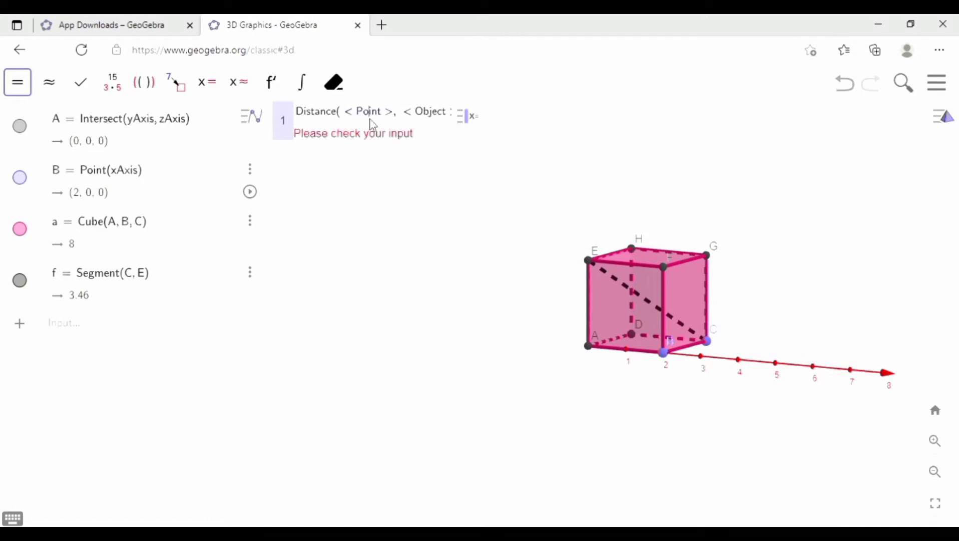
{"action": "key", "text": "BackSpace"}
{"action": "key", "text": "BackSpace"}
{"action": "key", "text": "BackSpace"}
{"action": "key", "text": "BackSpace"}
{"action": "key", "text": "BackSpace"}
{"action": "key", "text": "BackSpace"}
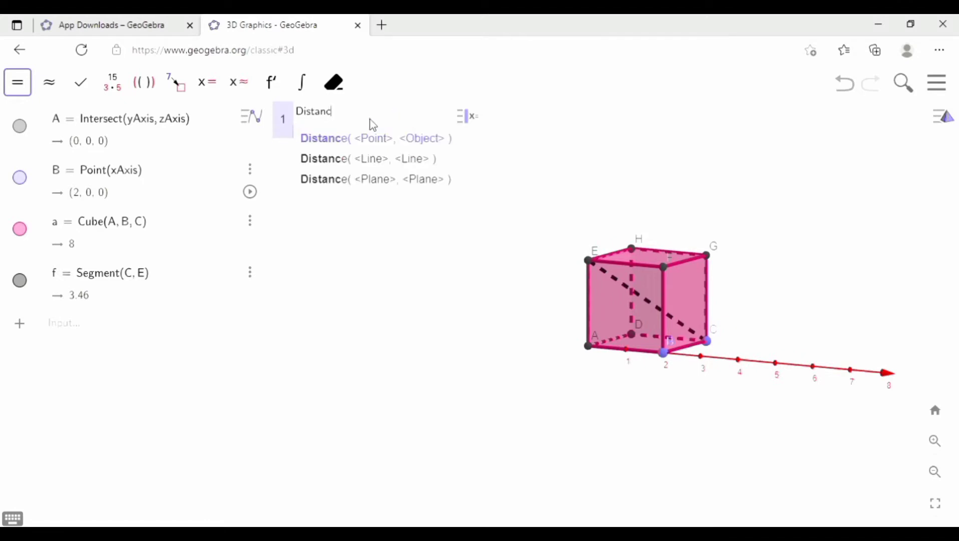
{"action": "left_click", "coordinate": [343, 140]}
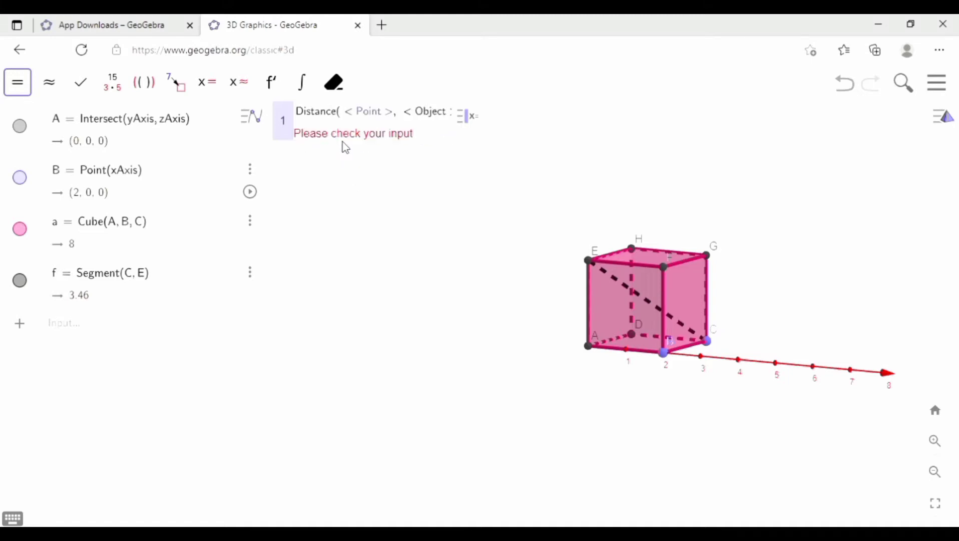
{"action": "left_click", "coordinate": [348, 108]}
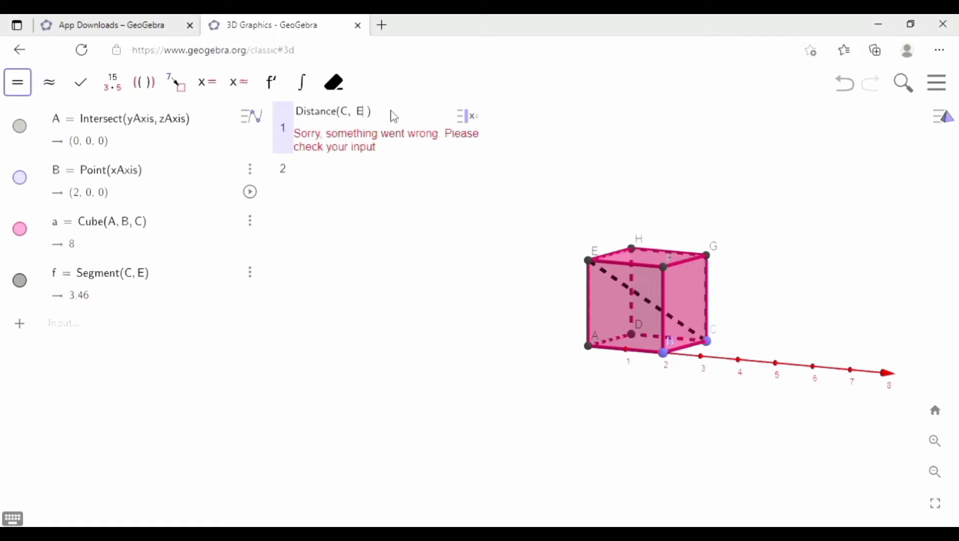
{"action": "key", "text": "Return"}
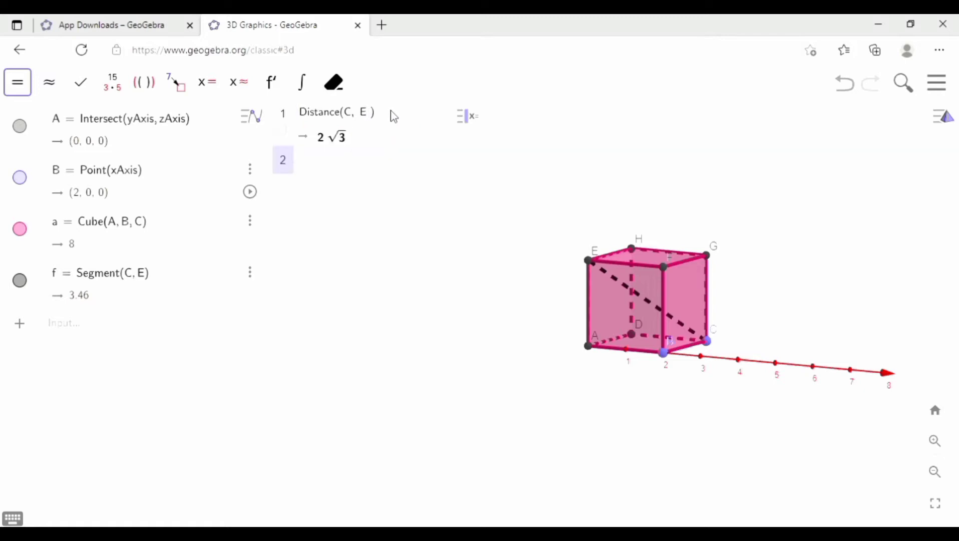